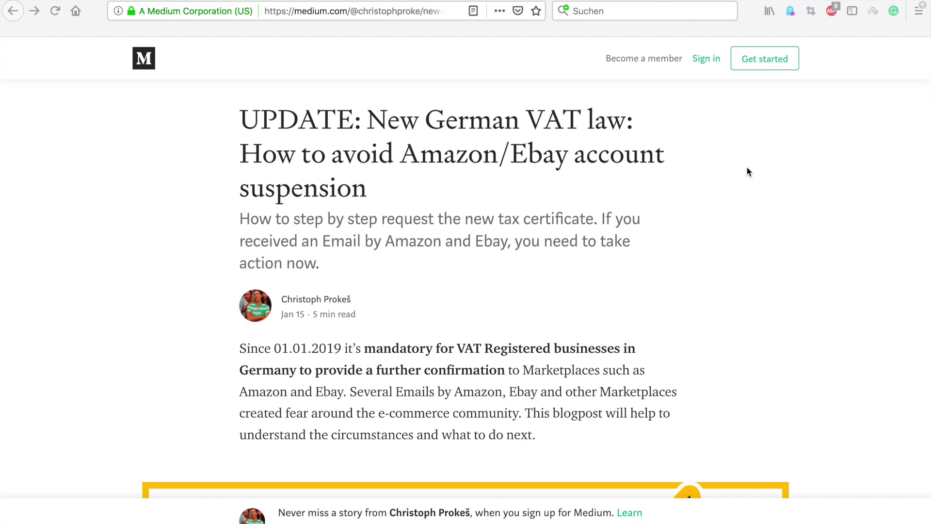
# Step: Find the instruction about filling the USt 1 TJ form in the article and open the linked form
pyautogui.scroll(-7, 746, 167)
pyautogui.scroll(-12, 747, 168)
pyautogui.scroll(-4, 747, 168)
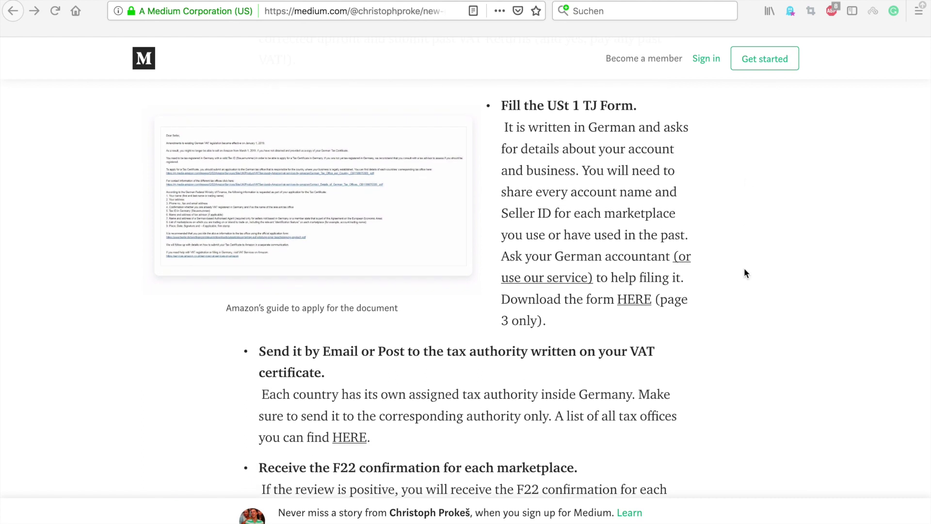
pyautogui.scroll(1, 745, 273)
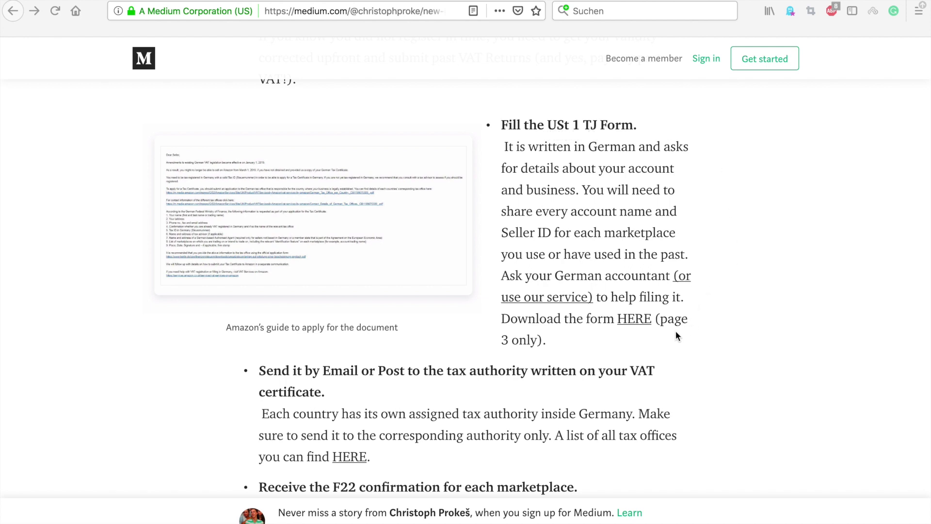
pyautogui.click(634, 319)
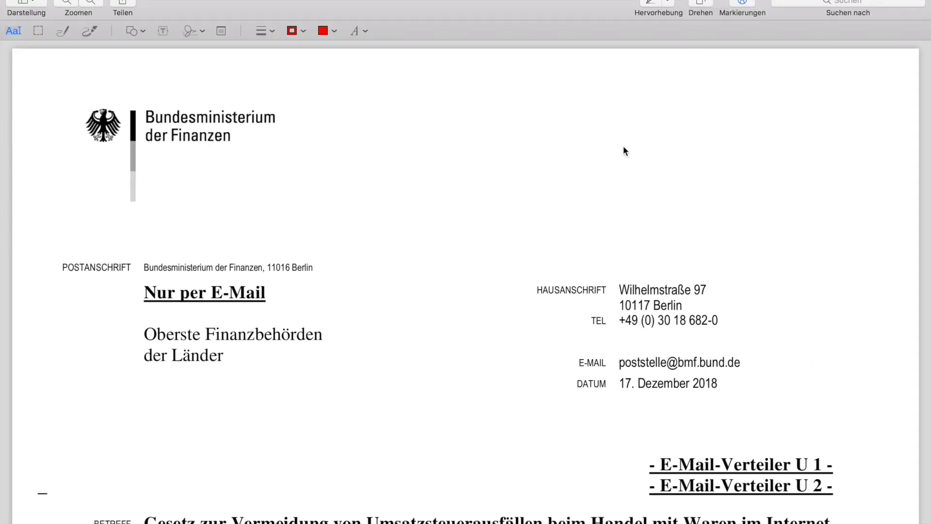
# Step: Look through the finance ministry letter up to page 3 and examine the fields of the application form there
pyautogui.scroll(-10, 624, 147)
pyautogui.scroll(-8, 624, 147)
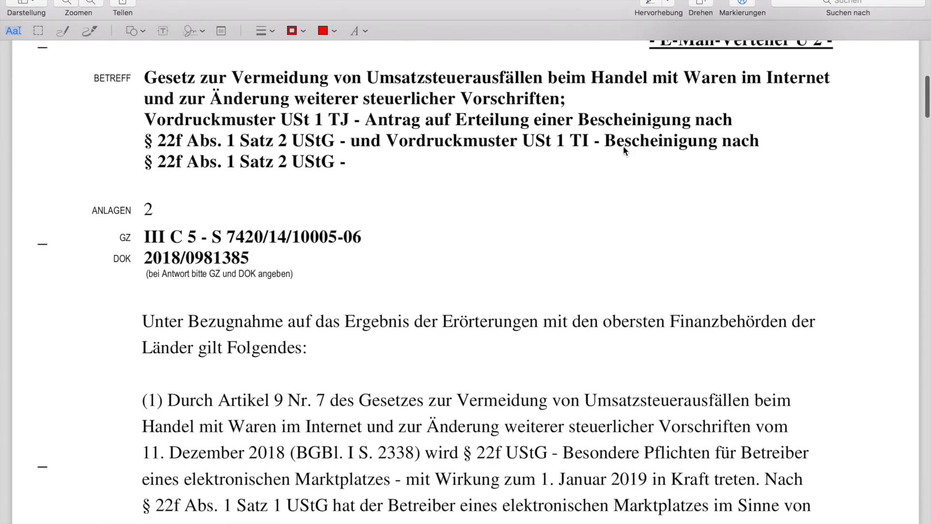
pyautogui.scroll(-8, 682, 350)
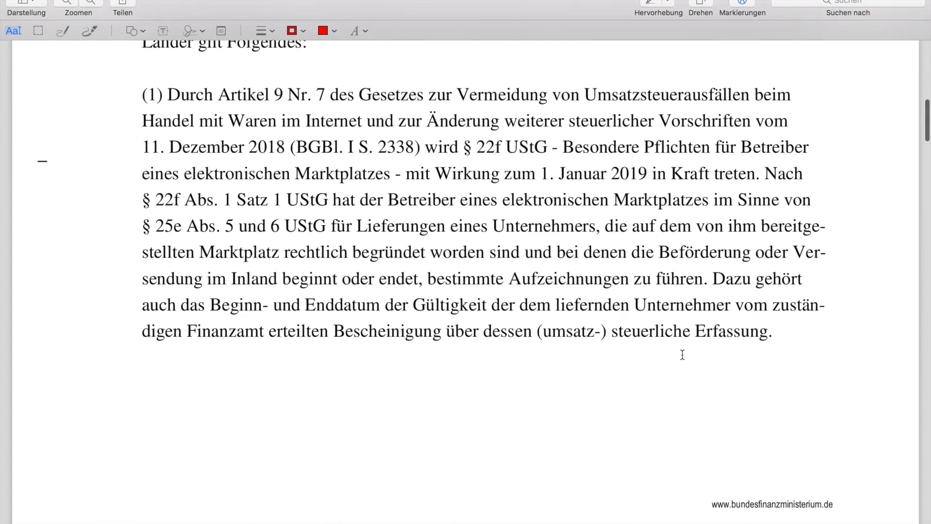
pyautogui.scroll(-12, 683, 354)
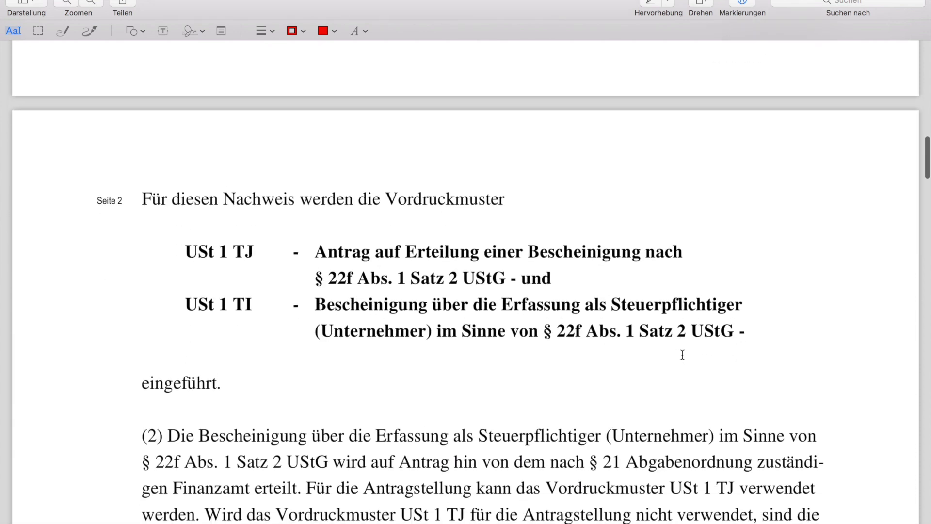
pyautogui.scroll(-11, 683, 354)
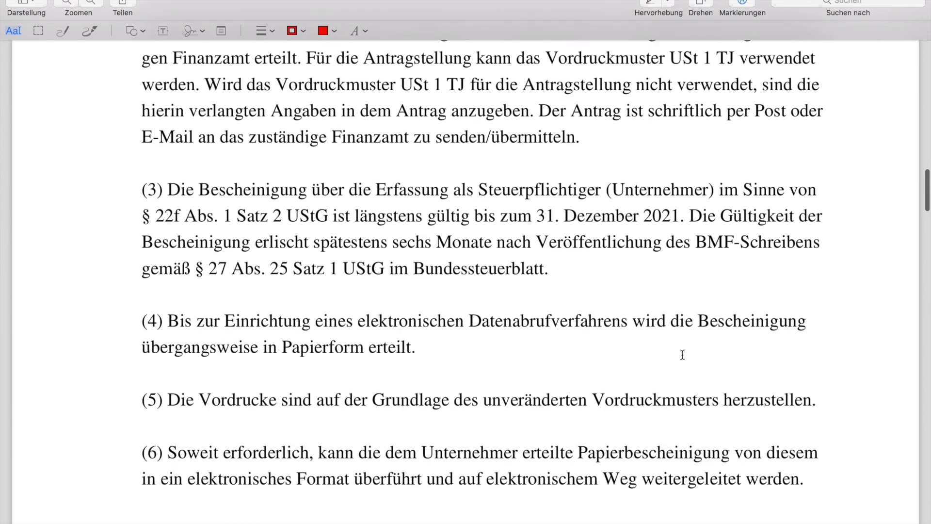
pyautogui.scroll(-10, 682, 354)
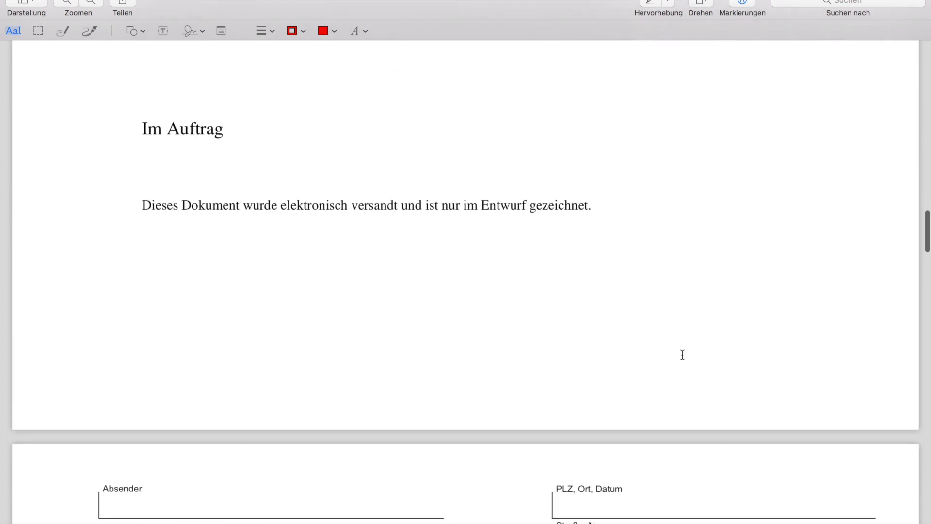
pyautogui.scroll(-6, 683, 354)
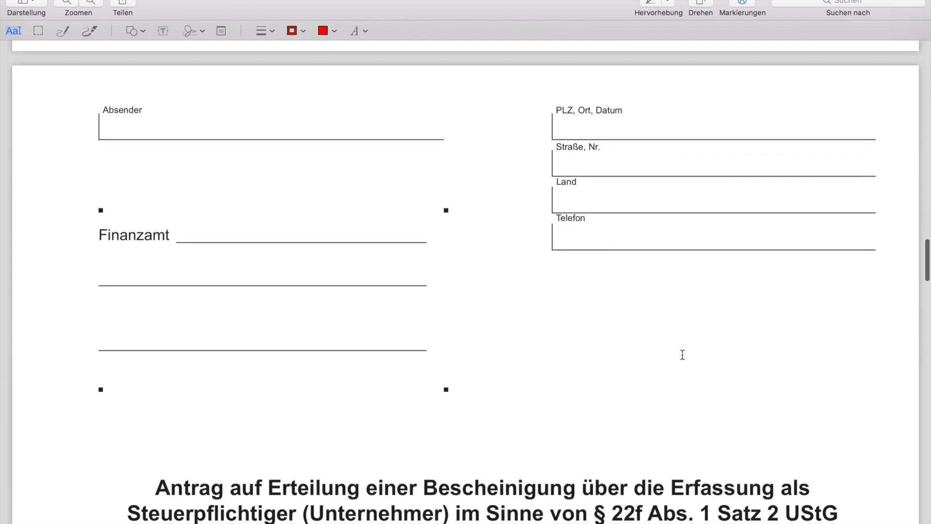
pyautogui.scroll(5, 682, 354)
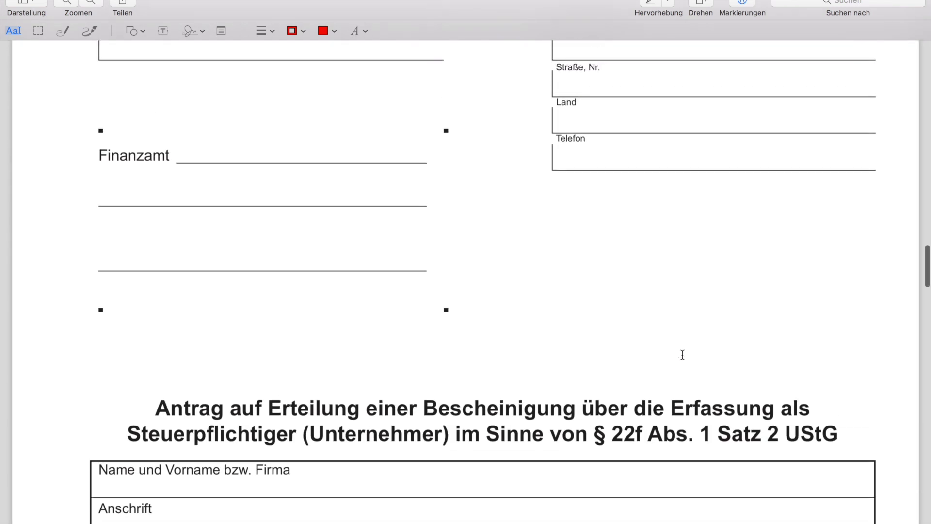
pyautogui.scroll(1, 682, 355)
pyautogui.scroll(-14, 683, 354)
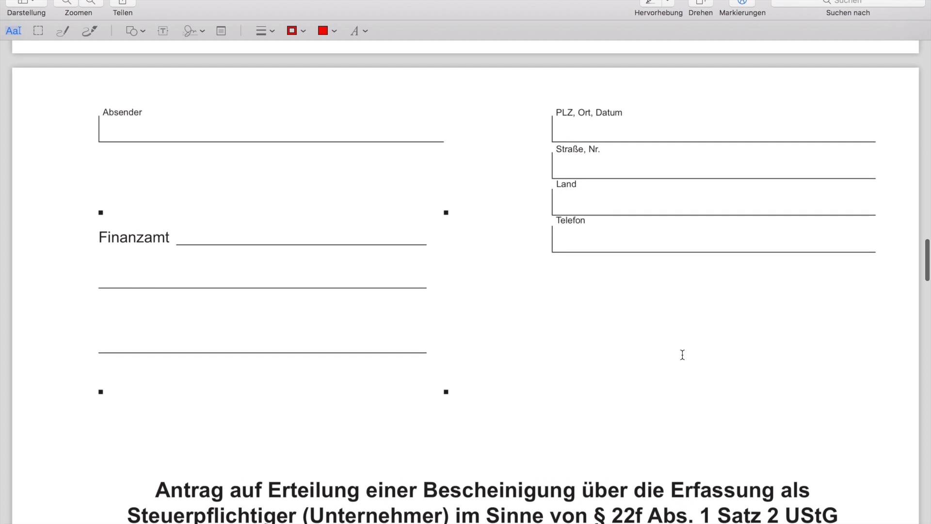
pyautogui.scroll(-4, 682, 355)
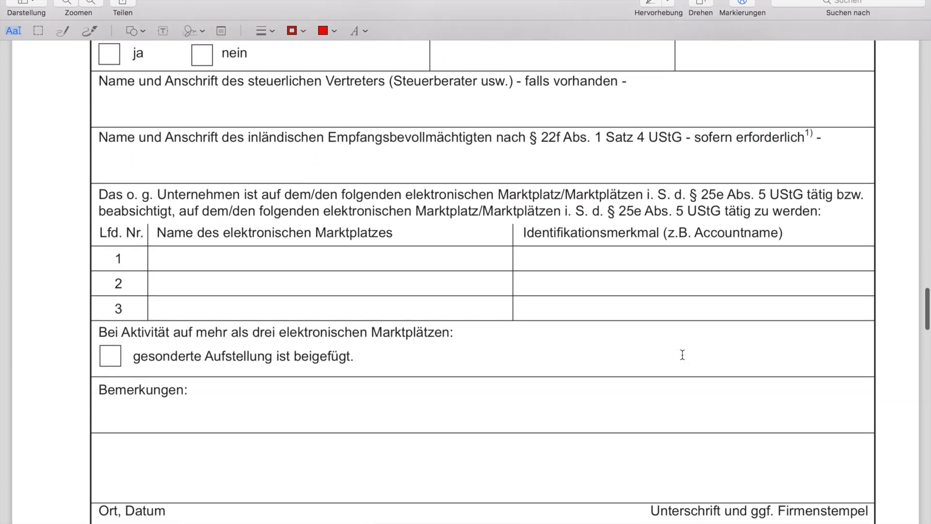
pyautogui.scroll(5, 683, 355)
pyautogui.scroll(11, 683, 354)
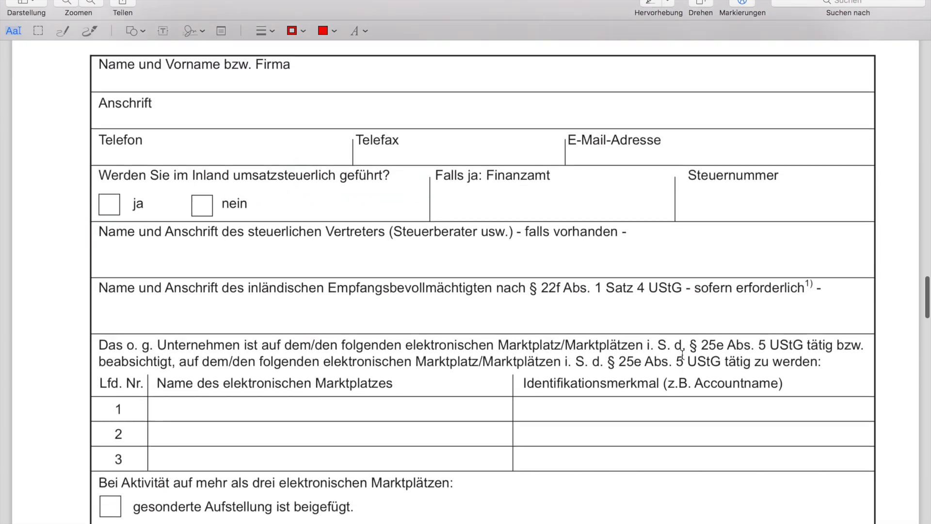
pyautogui.scroll(2, 683, 355)
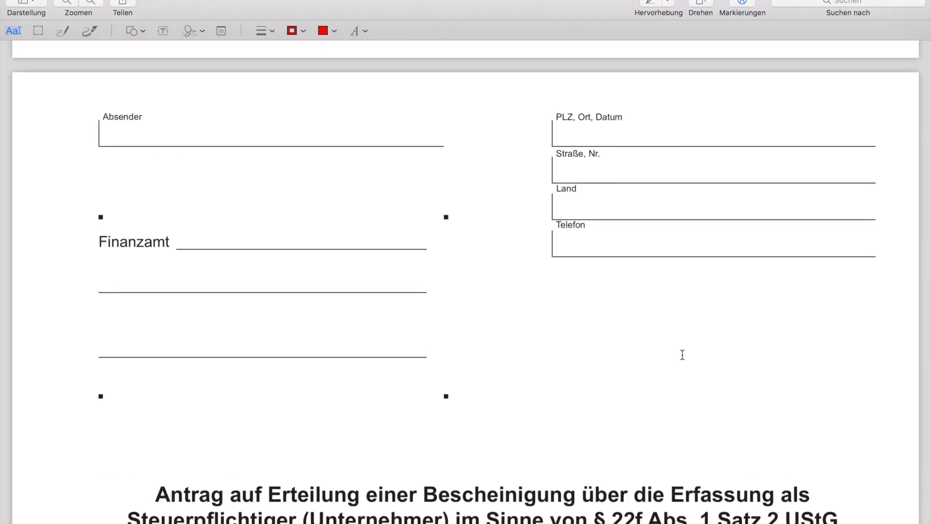
# Step: Fill the Absender field with Test Company 123 followed by the company's placeholder address, postal code and city
pyautogui.click(190, 141)
pyautogui.click(131, 139)
pyautogui.write('Test T')
pyautogui.write('est')
pyautogui.press('BackSpace')
pyautogui.press('BackSpace')
pyautogui.press('BackSpace')
pyautogui.press('BackSpace')
pyautogui.write('Company 123, Test')
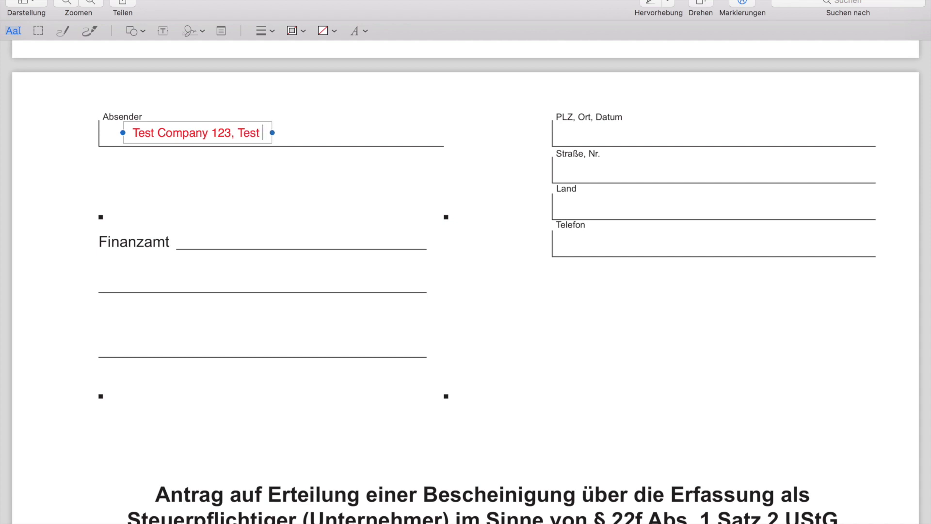
pyautogui.write(' address')
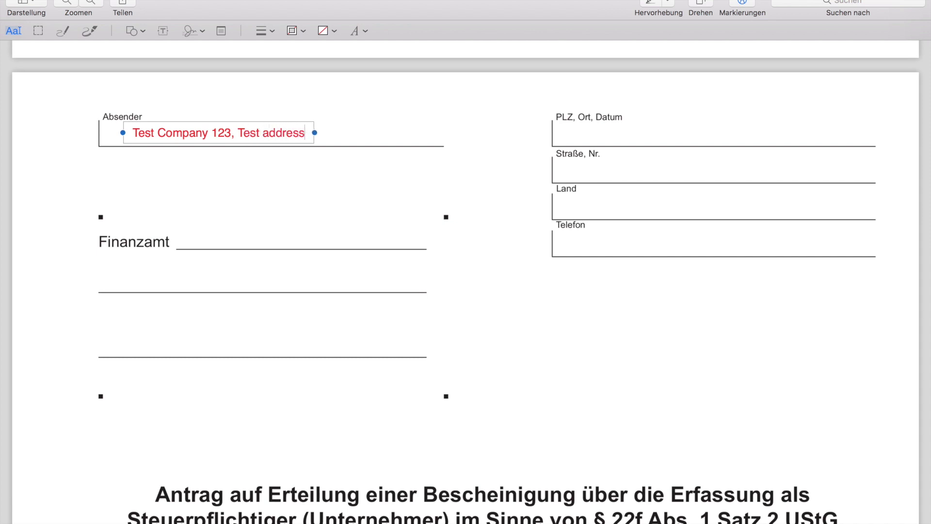
pyautogui.write(', 1234 TEST City')
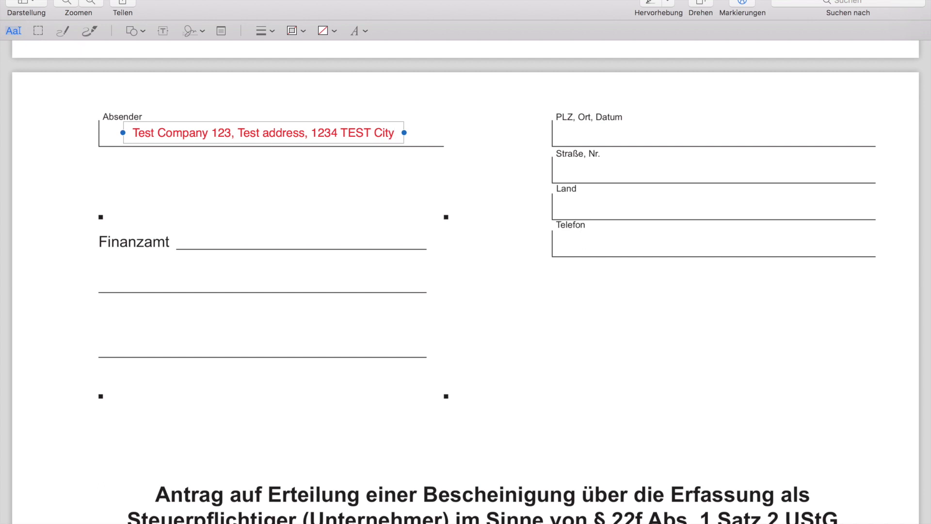
pyautogui.click(346, 234)
# Step: Enter the company's placeholder postal code and city in the PLZ, Ort, Datum field
pyautogui.click(573, 135)
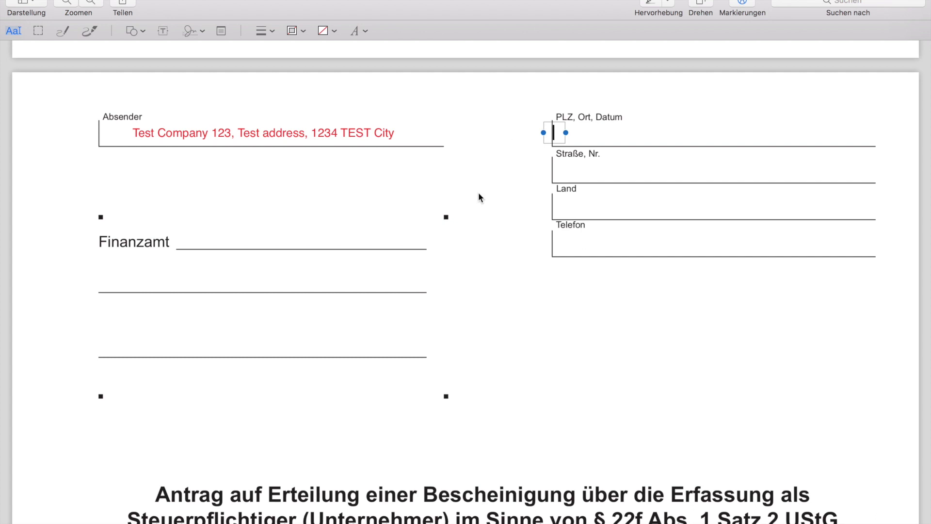
pyautogui.write('1234, ')
pyautogui.write('TEST')
pyautogui.press('BackSpace')
pyautogui.press('BackSpace')
pyautogui.write('EST city')
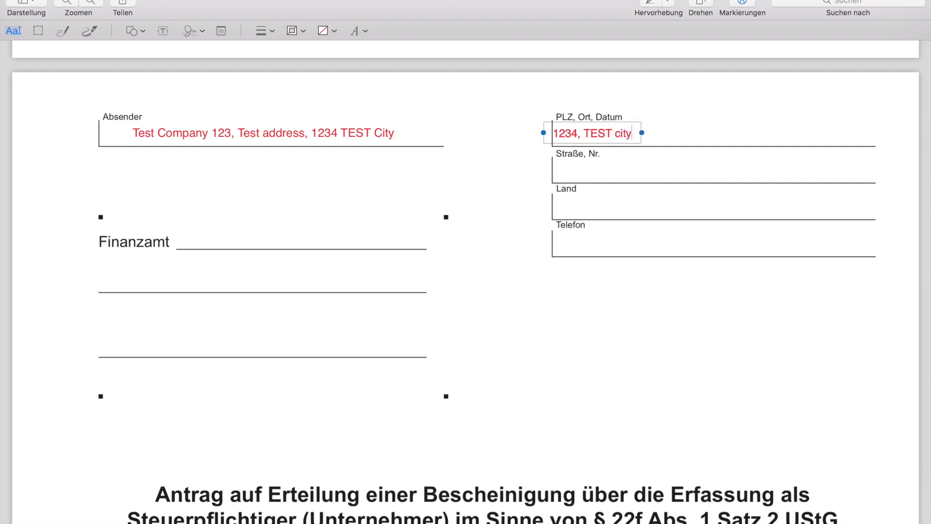
# Step: Complete the sender details with "Street name" under Straße, Nr., "Country" under Land and the phone number under Telefon
pyautogui.click(564, 174)
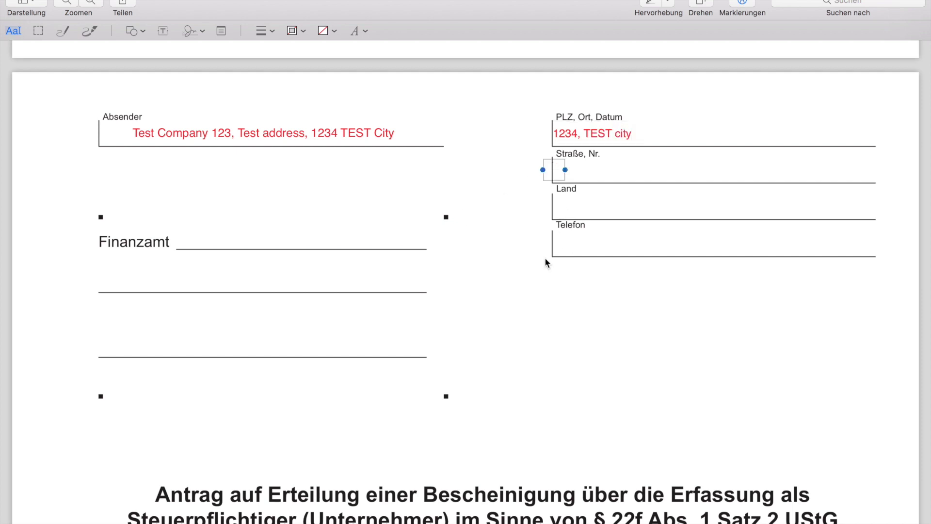
pyautogui.write('Street name')
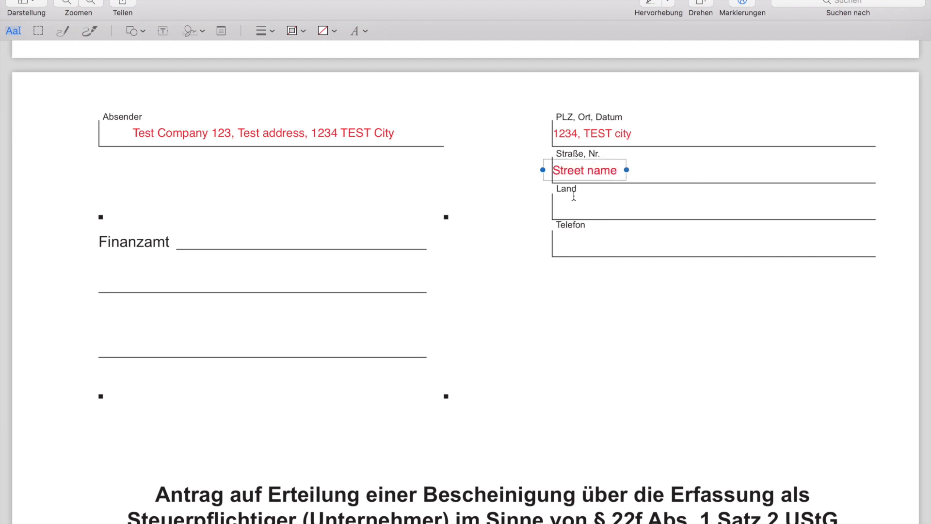
pyautogui.click(567, 203)
pyautogui.write('Country')
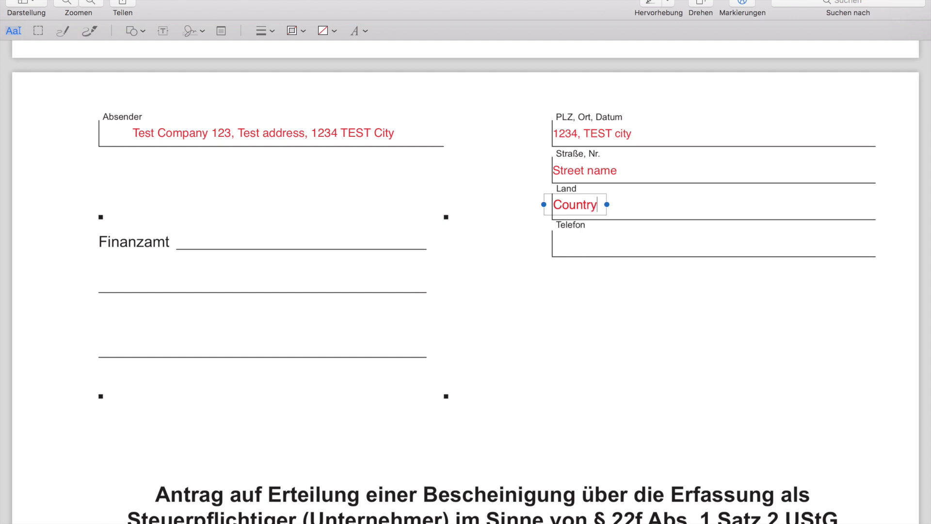
pyautogui.click(565, 237)
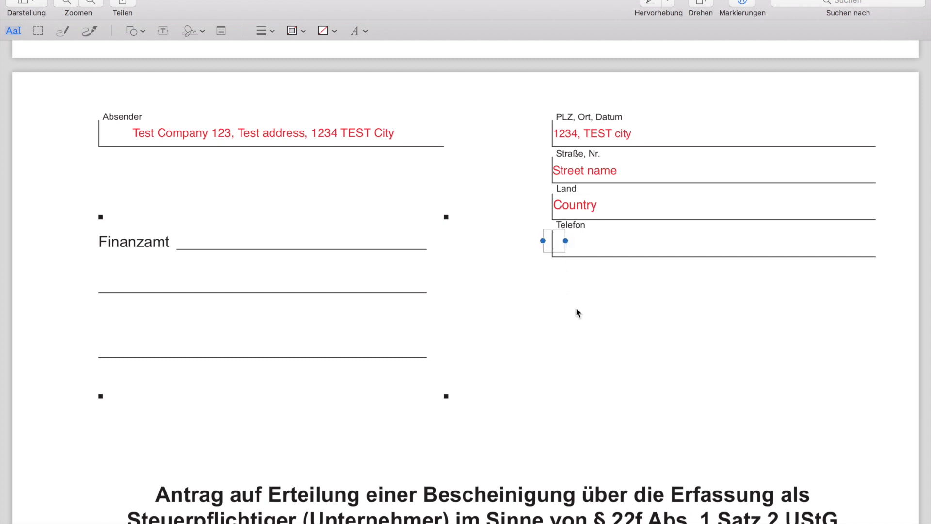
pyautogui.write('1234567890')
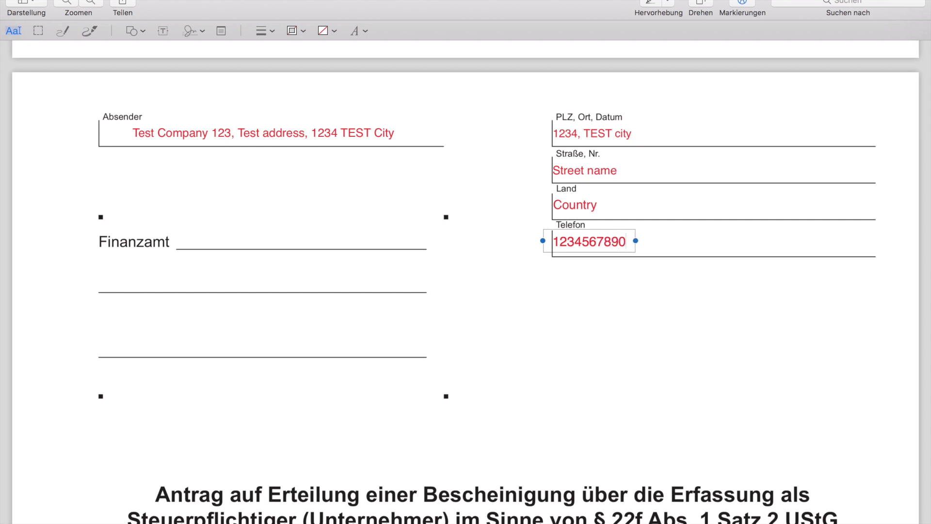
pyautogui.click(577, 309)
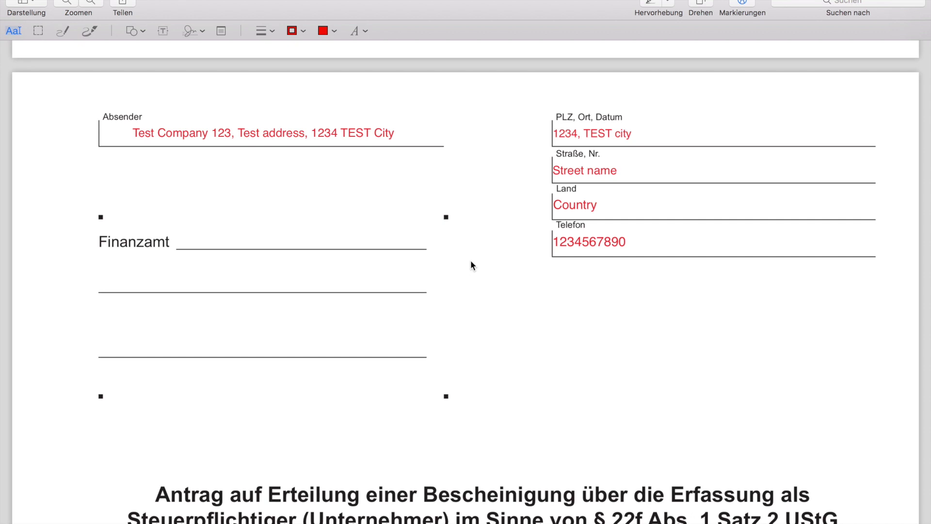
# Step: Switch to the article in the browser, check its section on the responsible tax authority and tax office list, and return to the form
pyautogui.hotkey('ctrl', 'Left')
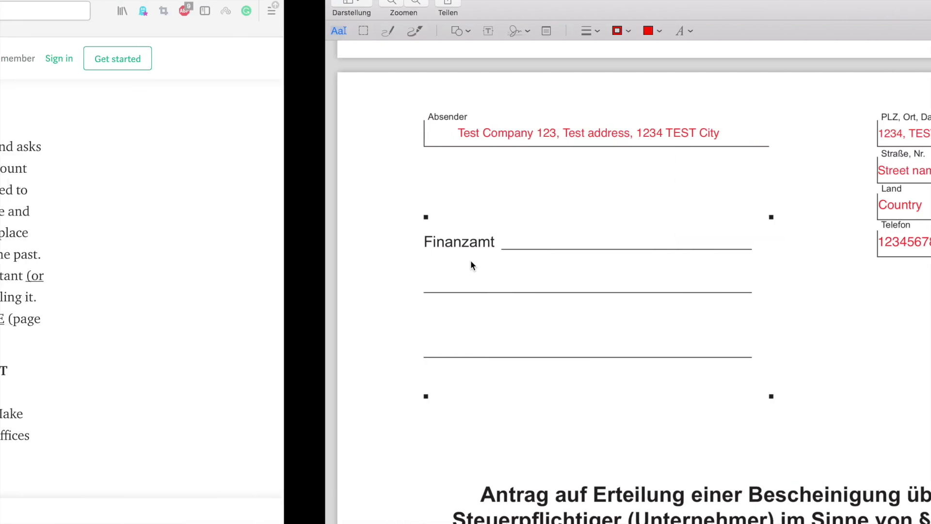
pyautogui.scroll(-2, 556, 208)
pyautogui.scroll(-3, 556, 207)
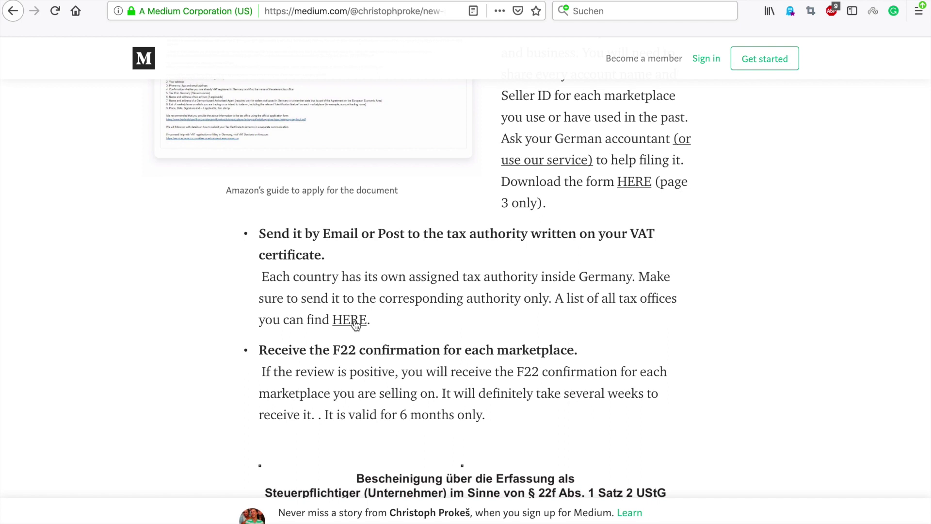
pyautogui.hotkey('ctrl', 'Right')
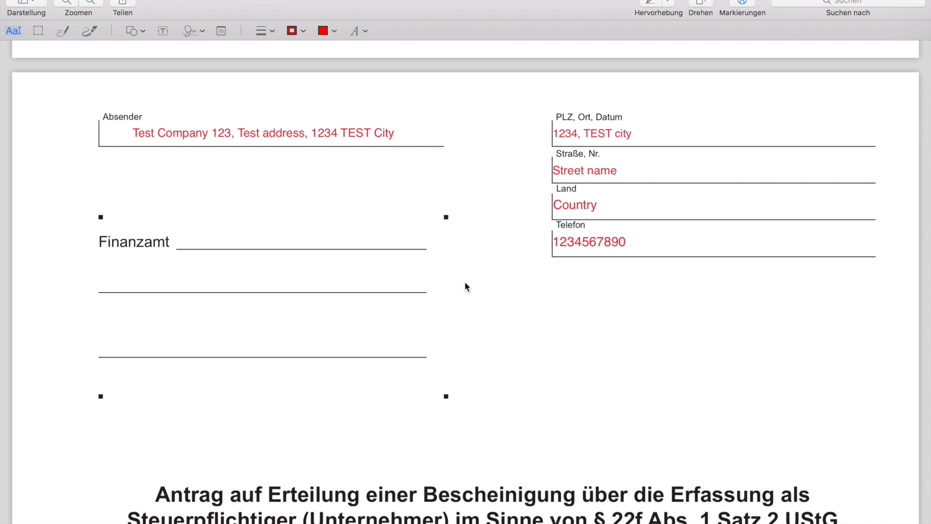
# Step: Enter "TEST COmpany ltd." in the Name und Vorname bzw. Firma row of the application table
pyautogui.scroll(-5, 465, 286)
pyautogui.scroll(-3, 465, 286)
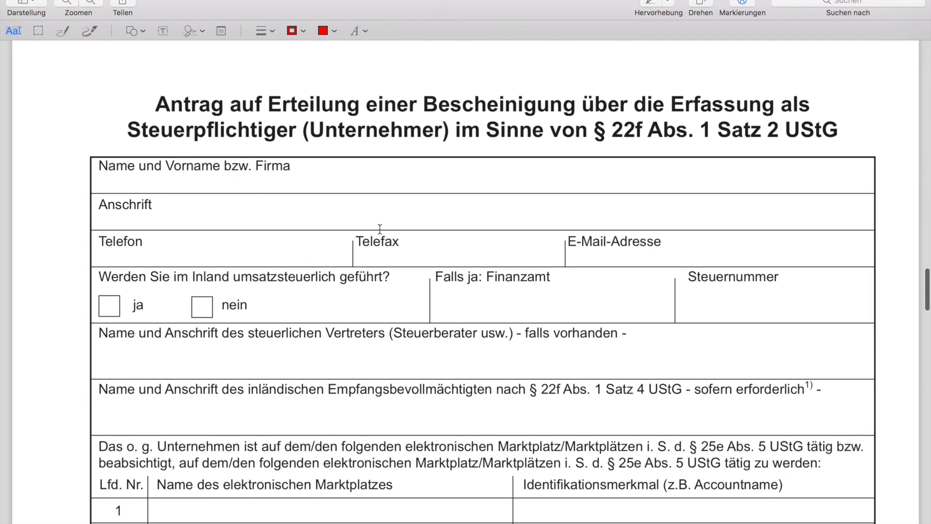
pyautogui.click(311, 181)
pyautogui.write('TEST COmpa')
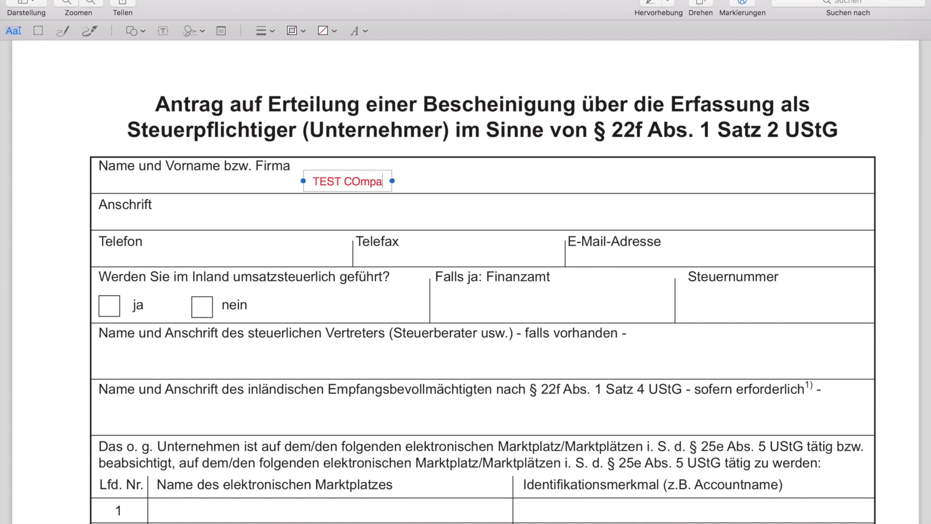
pyautogui.write('ny ltd.')
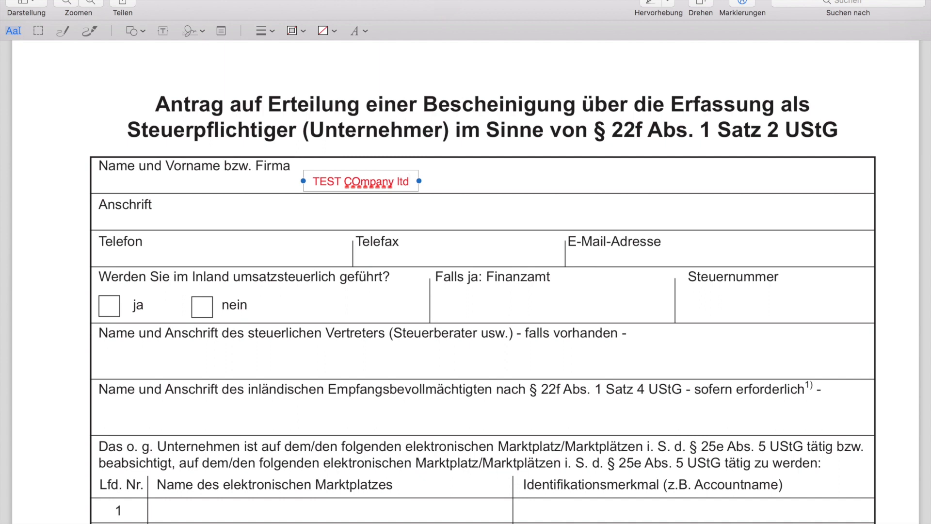
# Step: Fill the Anschrift row with "Street name, address, postal code, City, Country"
pyautogui.click(163, 218)
pyautogui.click(163, 219)
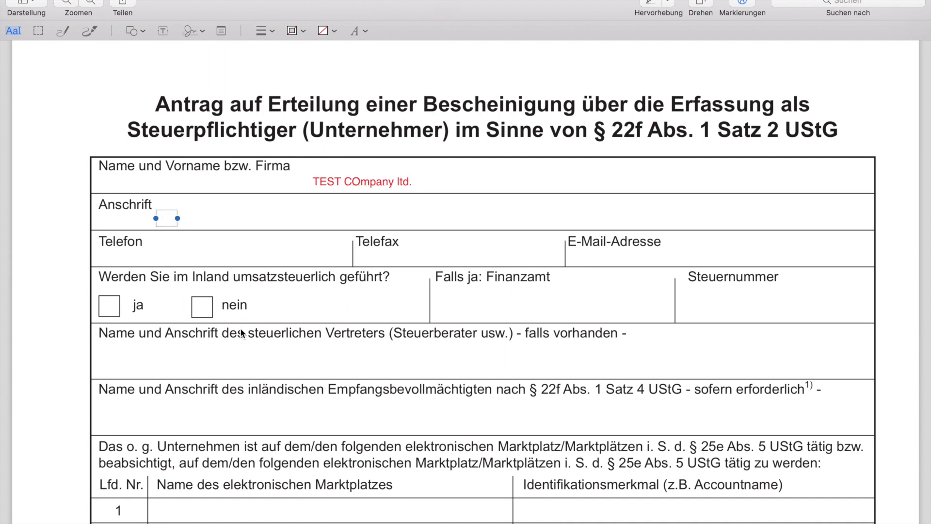
pyautogui.write('Street name, ad')
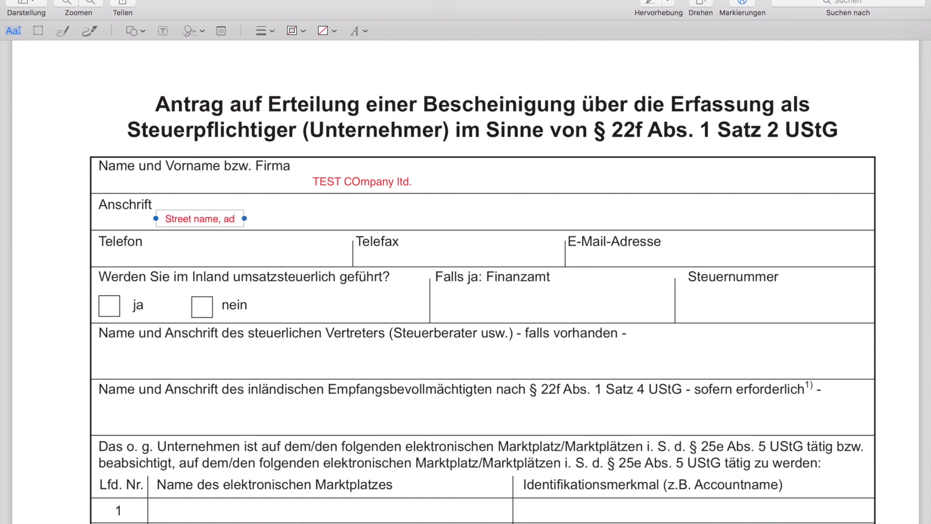
pyautogui.write('dress, postal code, City, Country')
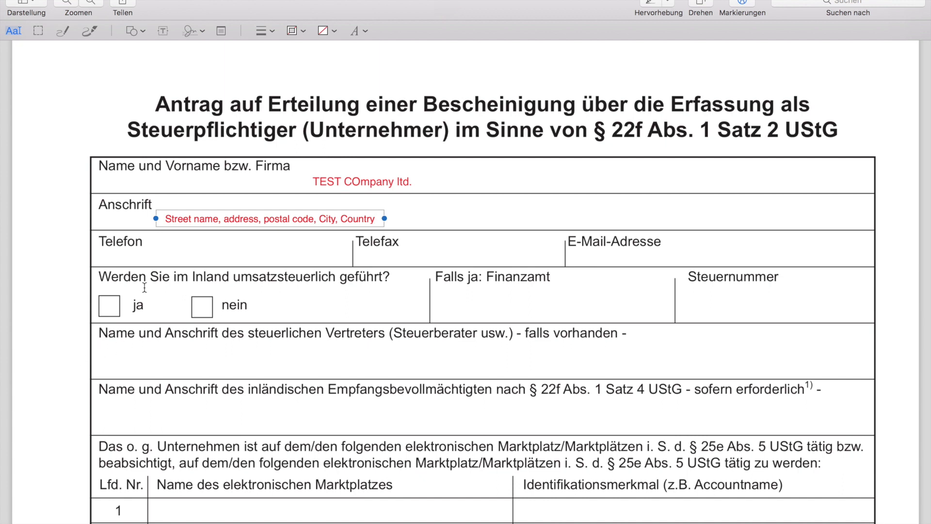
# Step: Enter the phone number in the Telefon field of the application table, leaving Telefax and E-Mail-Adresse empty
pyautogui.click(153, 255)
pyautogui.write('1234455')
pyautogui.click(402, 254)
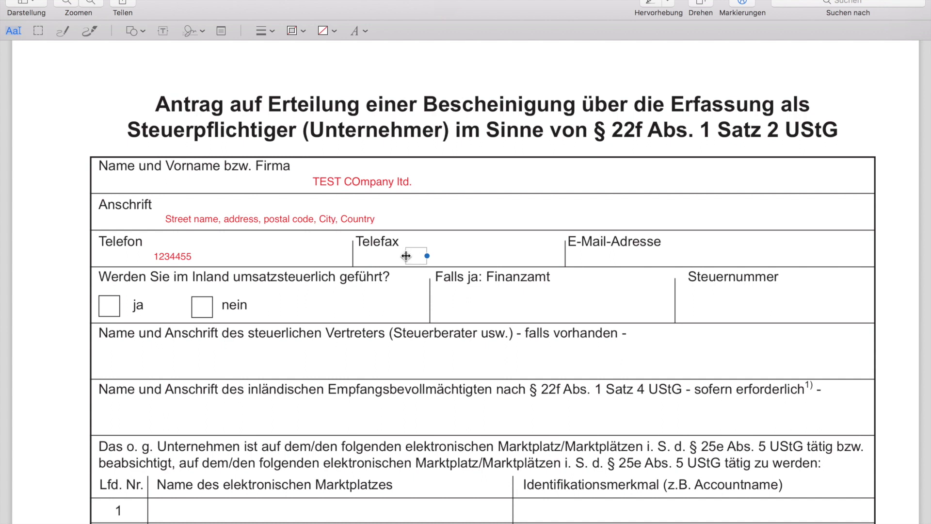
pyautogui.click(667, 252)
# Step: Tick "ja" for the question "Werden Sie im Inland umsatzsteuerlich geführt?"
pyautogui.scroll(-4, 368, 240)
pyautogui.scroll(-2, 368, 240)
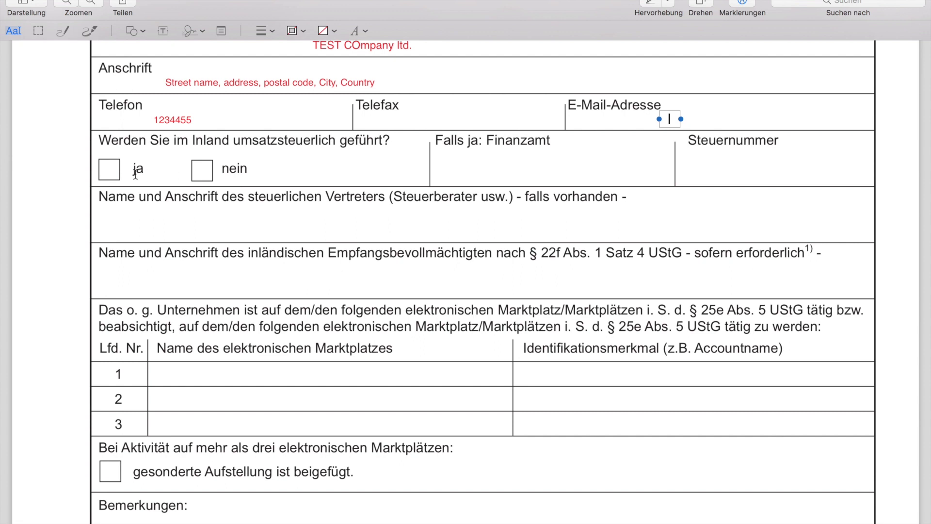
pyautogui.click(112, 169)
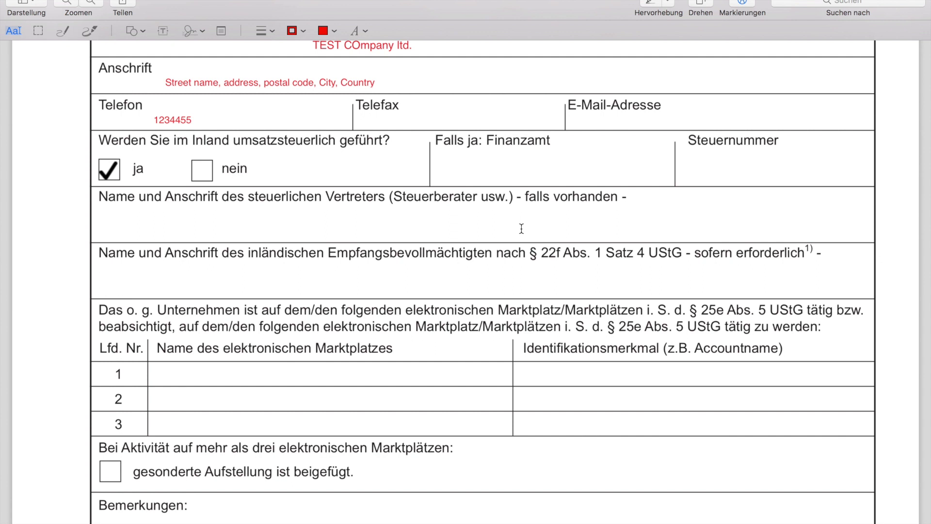
# Step: Enter "Amazon" in row 1 and "Ebay" in row 2 under Name des elektronischen Marktplatzes
pyautogui.scroll(-5, 521, 228)
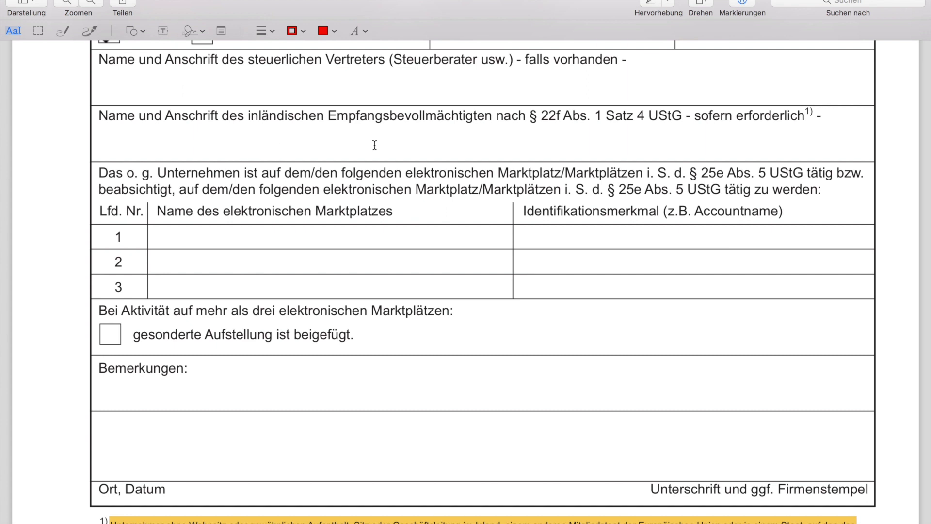
pyautogui.scroll(-1, 375, 145)
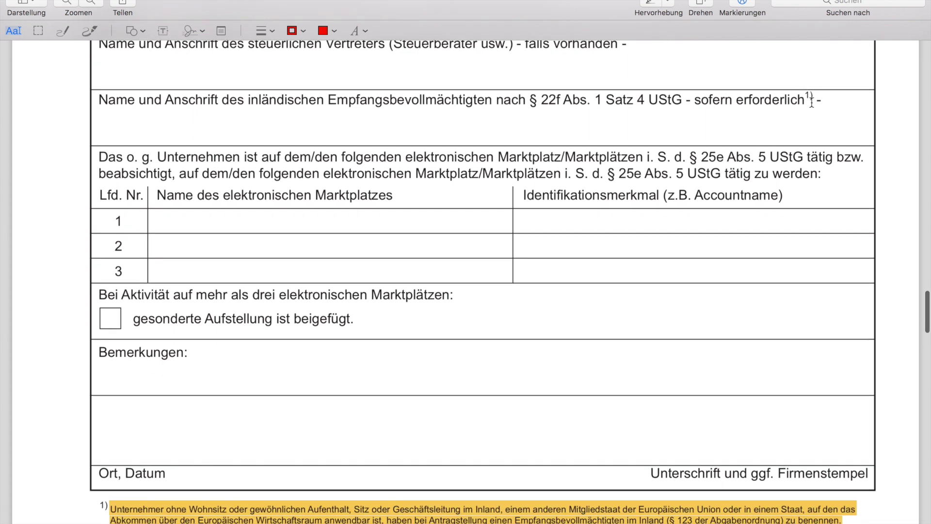
pyautogui.scroll(-3, 280, 435)
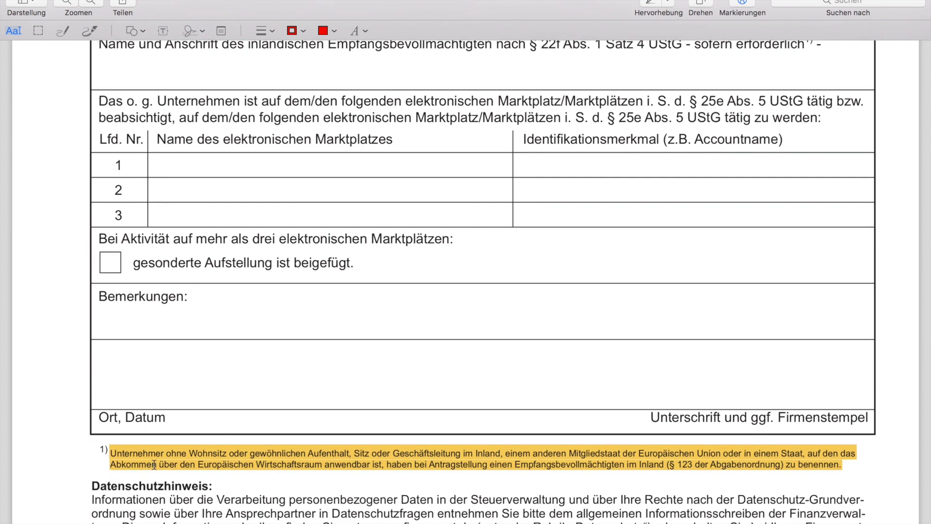
pyautogui.scroll(7, 196, 289)
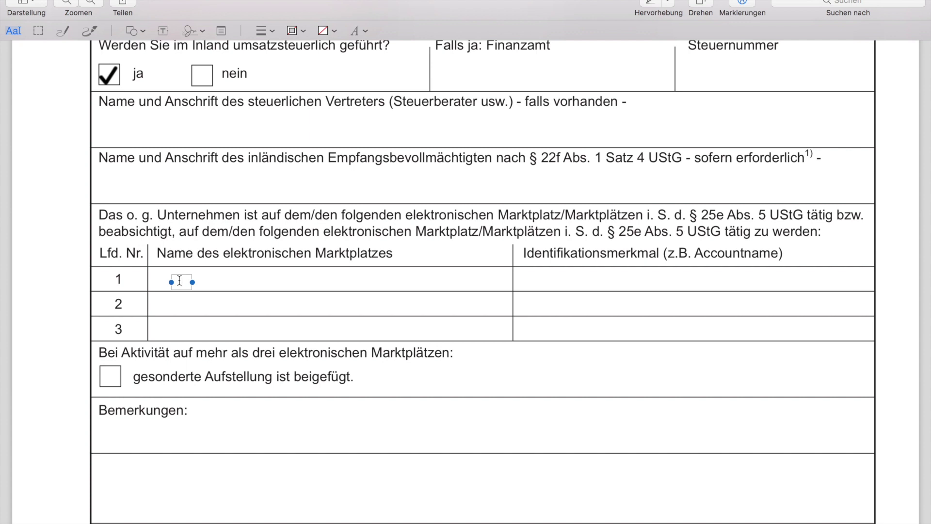
pyautogui.write('Amazon')
pyautogui.click(185, 304)
pyautogui.write('Ebay')
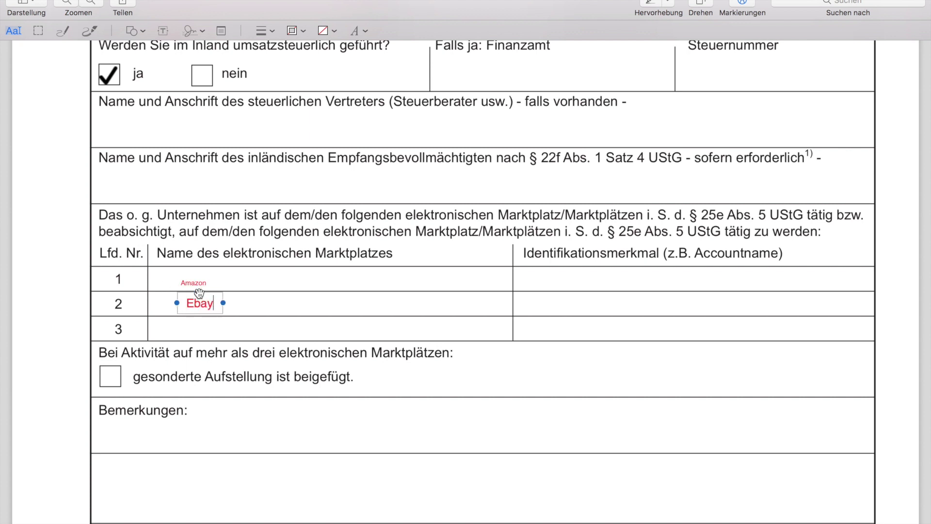
# Step: Enter "SELLER ID, Name, Link," as the Identifikationsmerkmal for the Amazon row
pyautogui.click(326, 283)
pyautogui.click(523, 278)
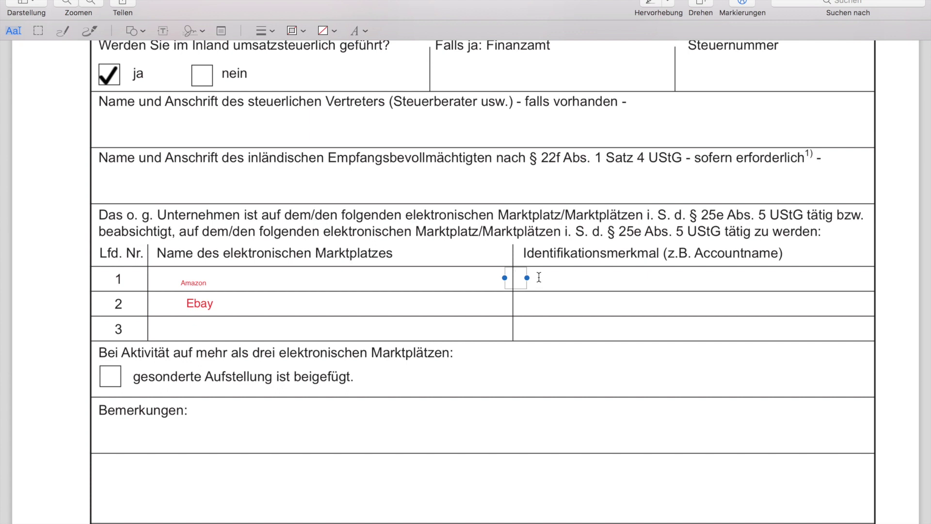
pyautogui.write('SELLER ID, ')
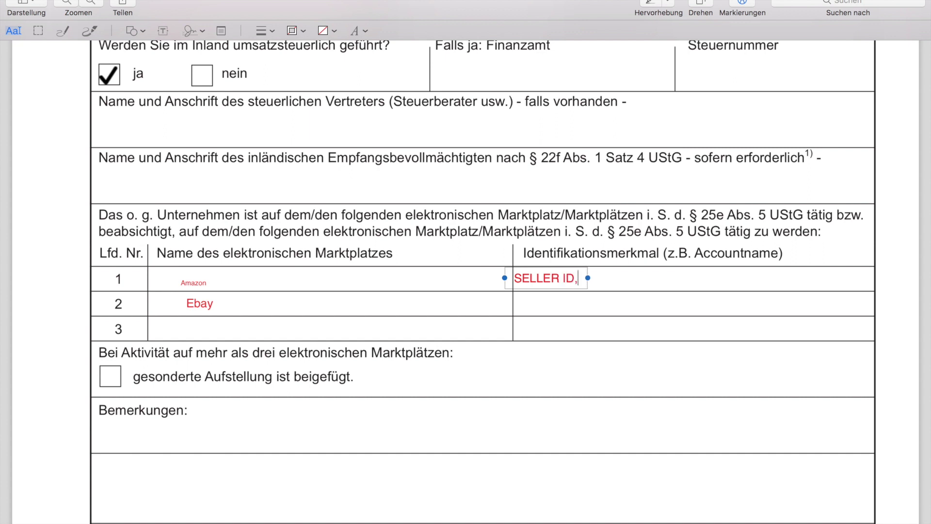
pyautogui.write('Name, Link,')
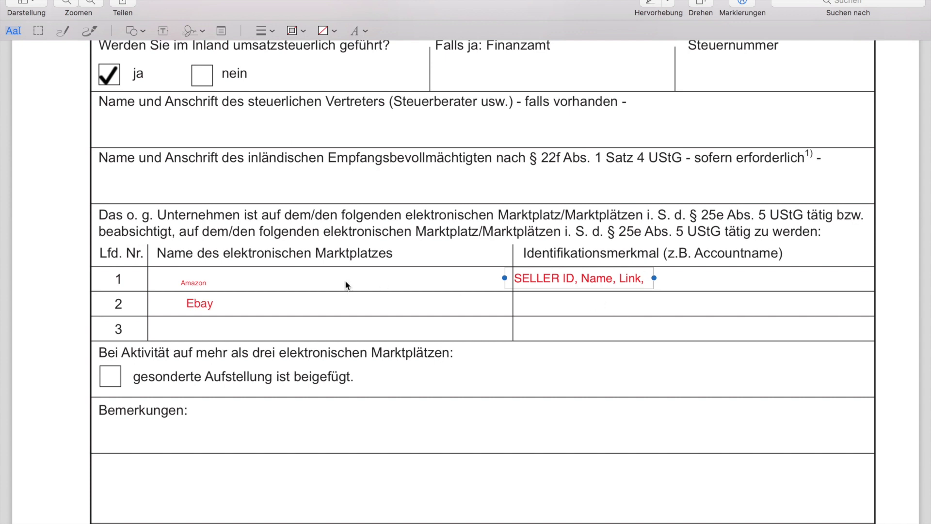
# Step: Tick "gesonderte Aufstellung ist beigefügt" for activity on more than three electronic marketplaces
pyautogui.scroll(-5, 346, 285)
pyautogui.scroll(-2, 345, 280)
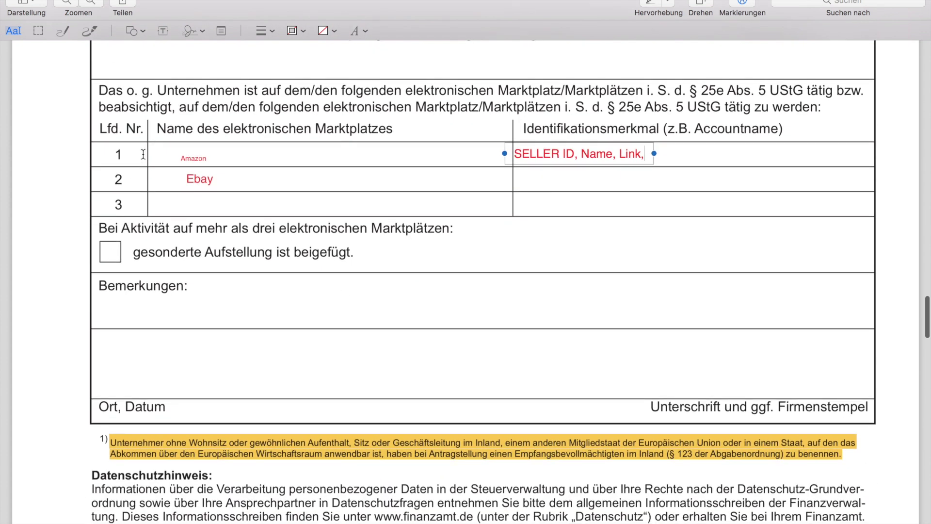
pyautogui.click(109, 251)
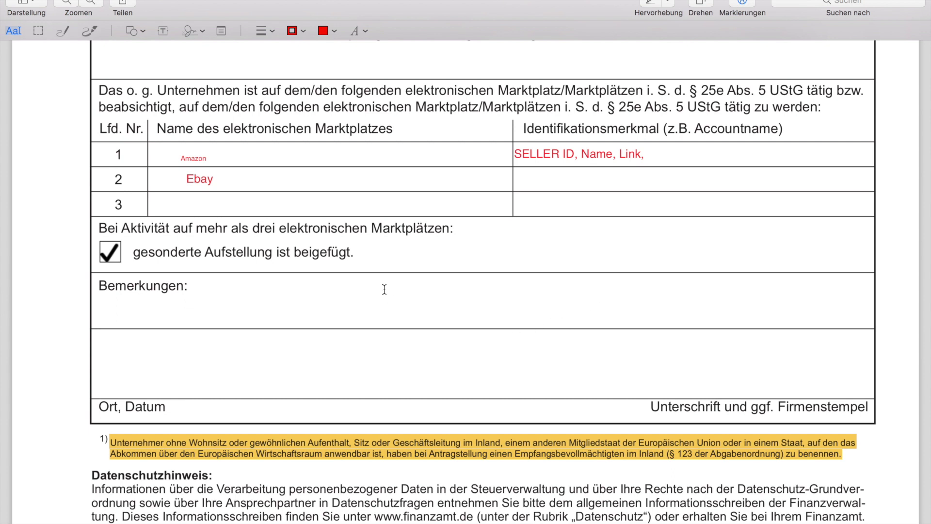
# Step: Place an empty text box in the row for the name and address of the inländischen Empfangsbevollmächtigten
pyautogui.scroll(-3, 383, 290)
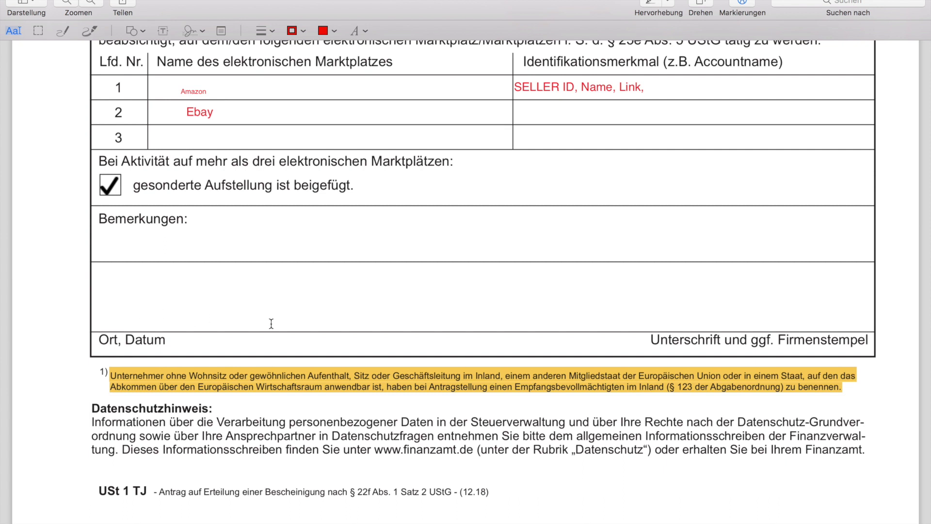
pyautogui.scroll(-2, 262, 332)
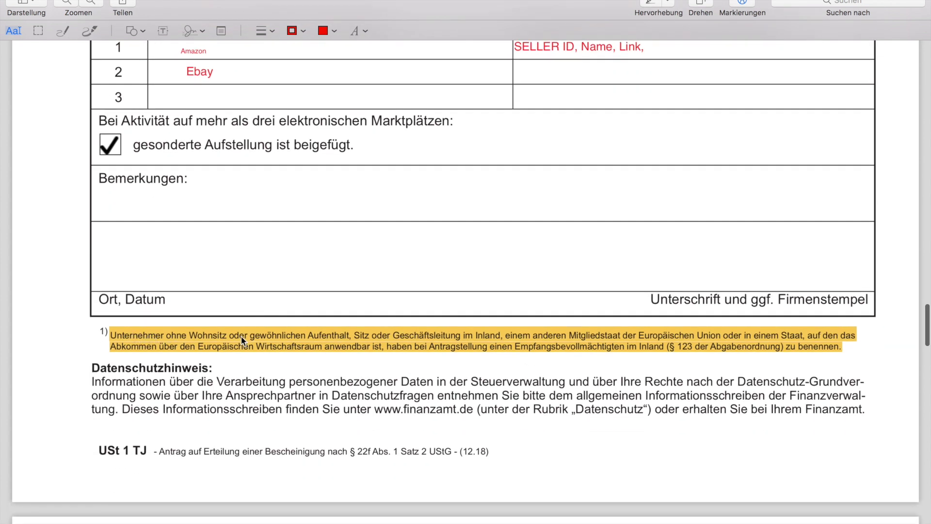
pyautogui.scroll(10, 293, 333)
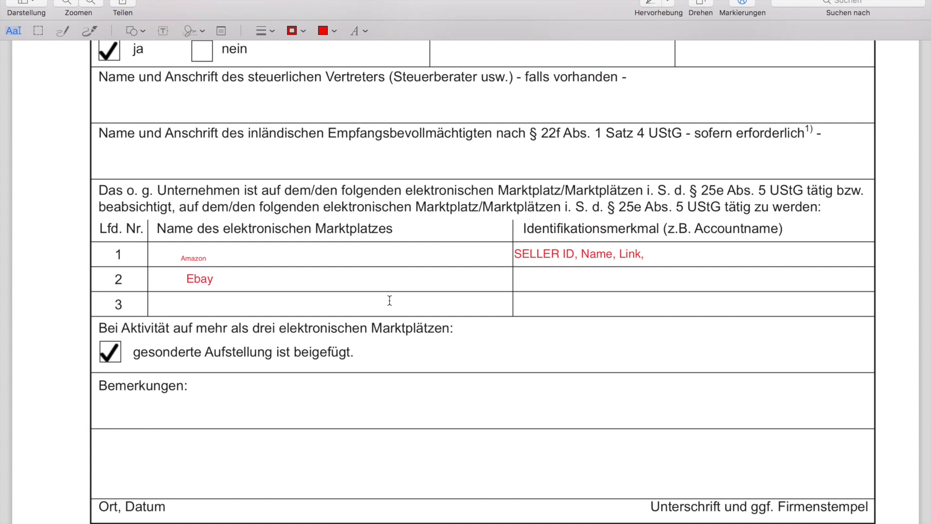
pyautogui.scroll(5, 275, 315)
pyautogui.scroll(-5, 275, 313)
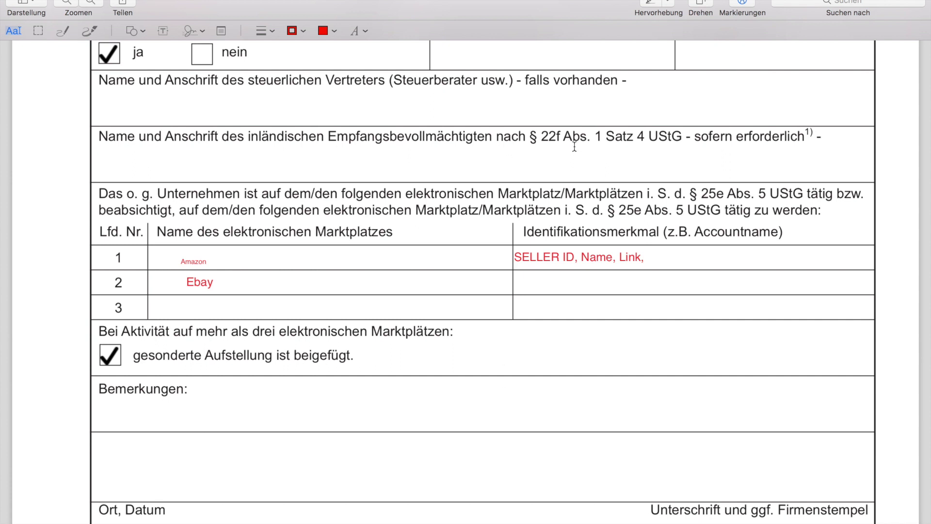
pyautogui.moveTo(328, 138); pyautogui.dragTo(540, 148)
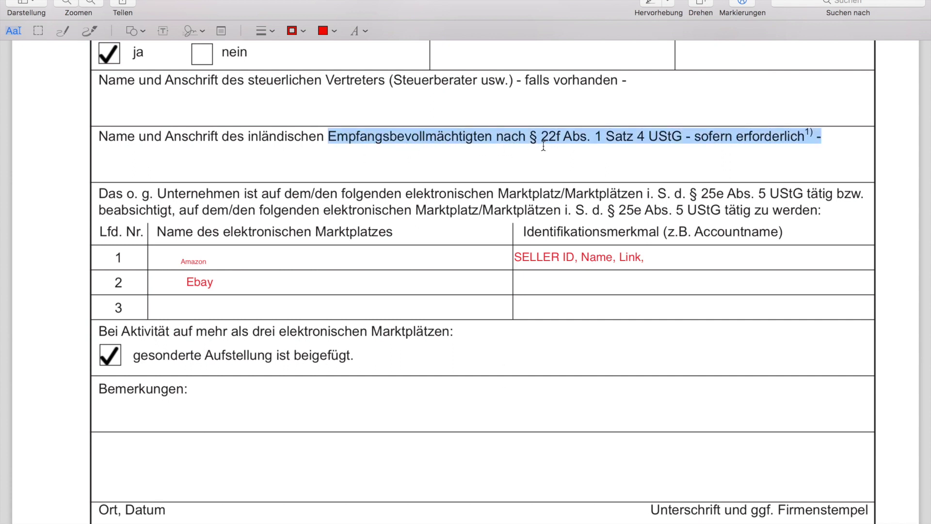
pyautogui.click(458, 156)
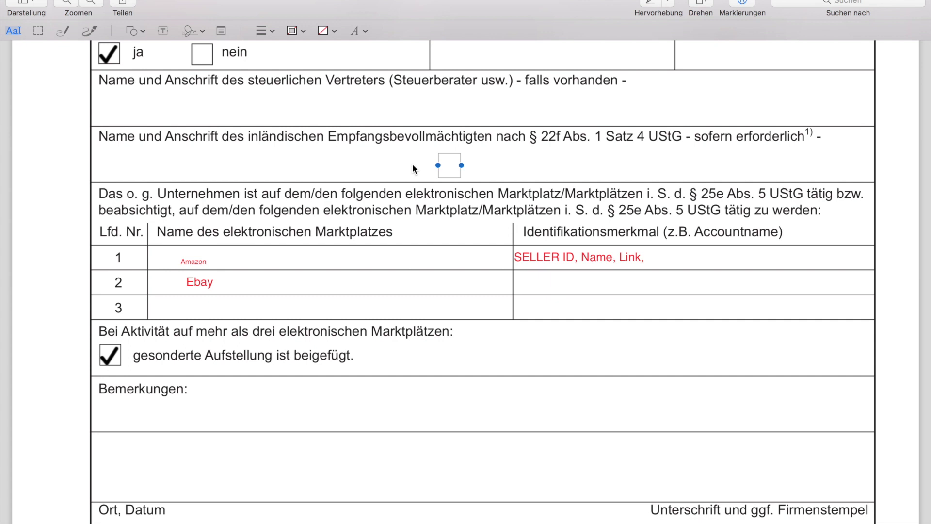
pyautogui.moveTo(450, 154); pyautogui.dragTo(403, 153)
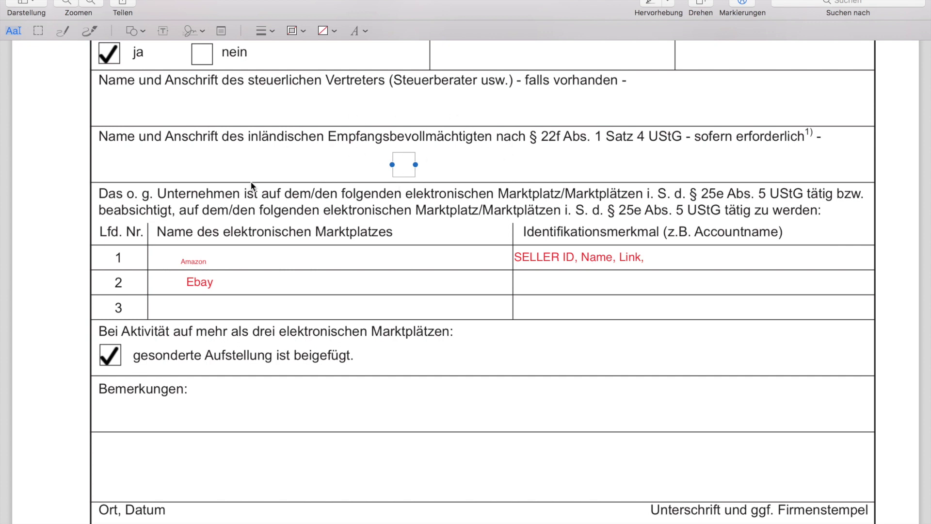
# Step: Switch to the "Erteilung einer Empfangsvollmacht" form and examine its upper fields at a larger size
pyautogui.hotkey('ctrl', 'Right')
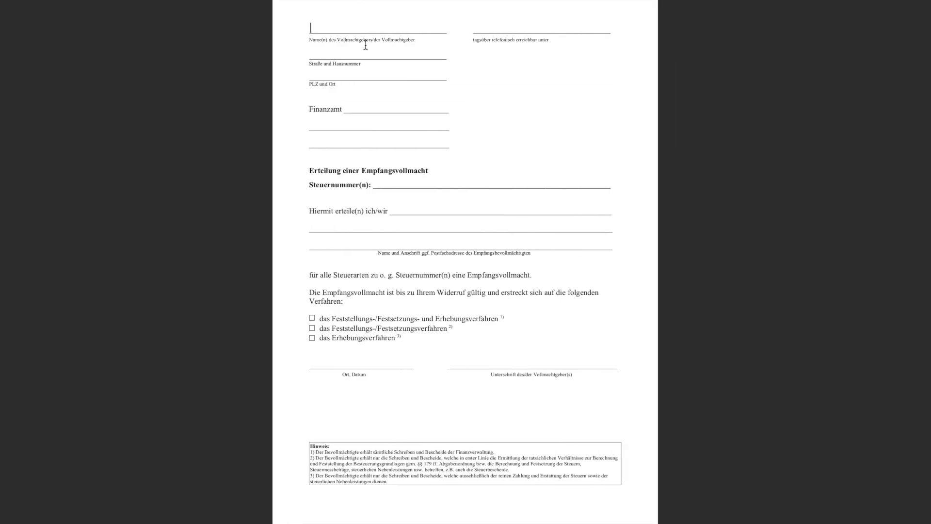
pyautogui.scroll(3, 366, 45)
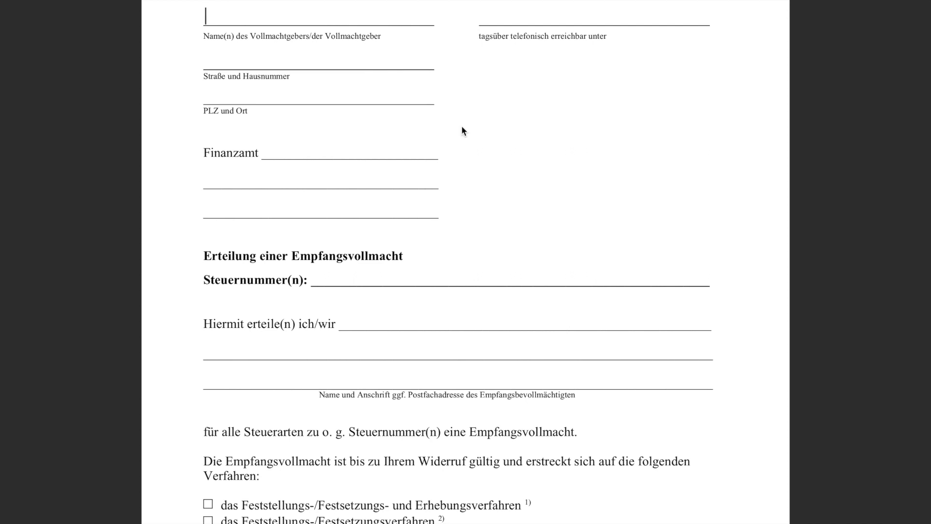
pyautogui.scroll(1, 462, 128)
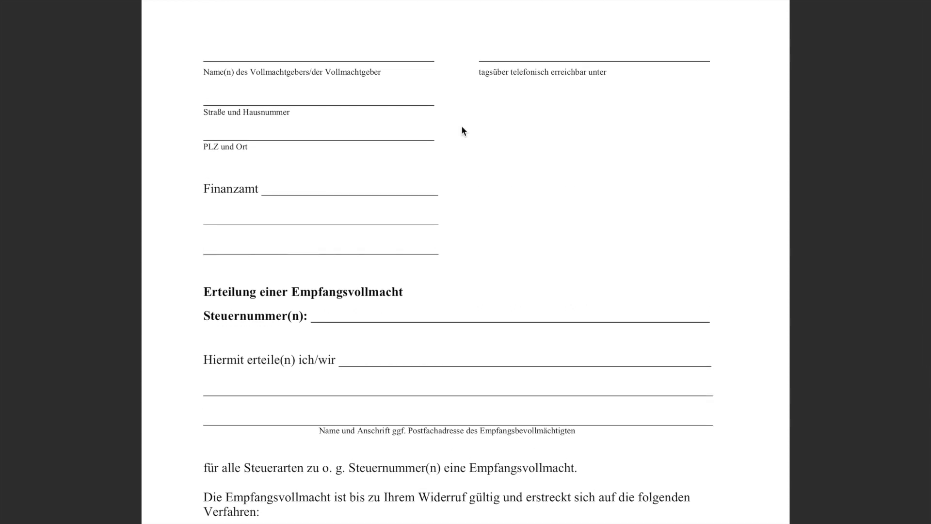